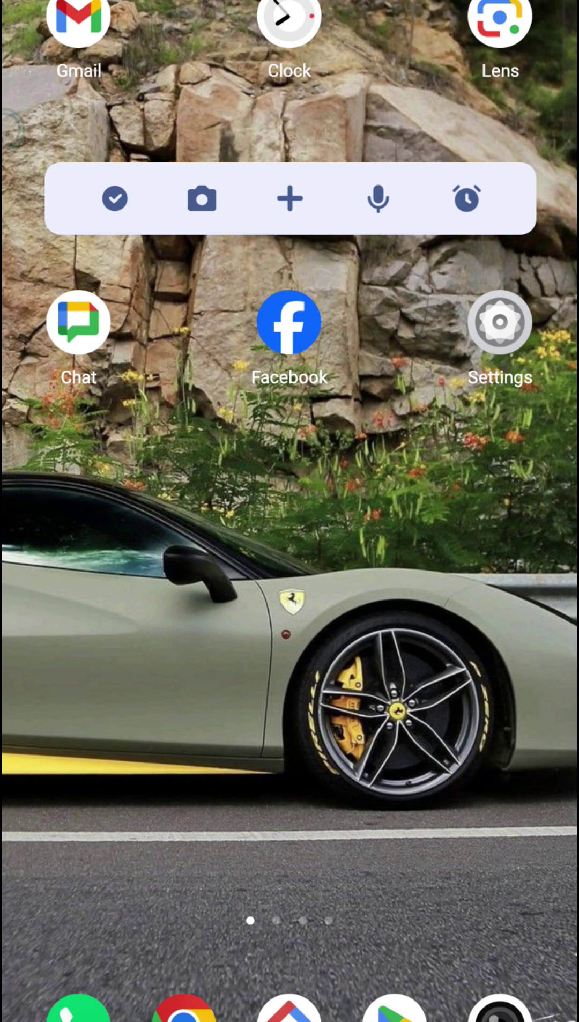
Turn on the Location tile on the second page of quick settings, then close the shade.
drag(290, 8, 289, 558)
drag(273, 343, 294, 484)
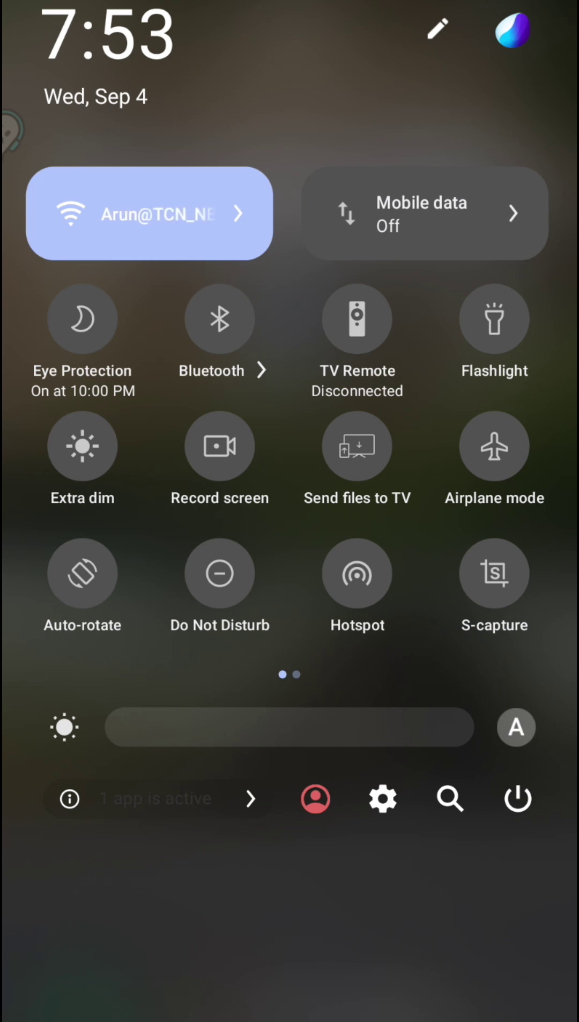
drag(497, 575, 284, 632)
click(62, 293)
drag(201, 971, 314, 671)
drag(292, 878, 513, 495)
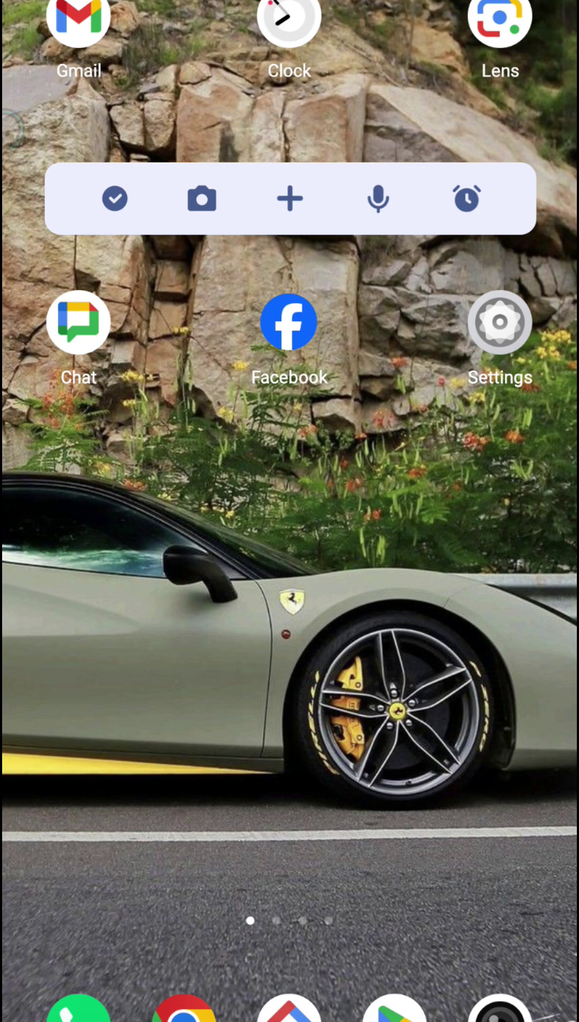
click(394, 1008)
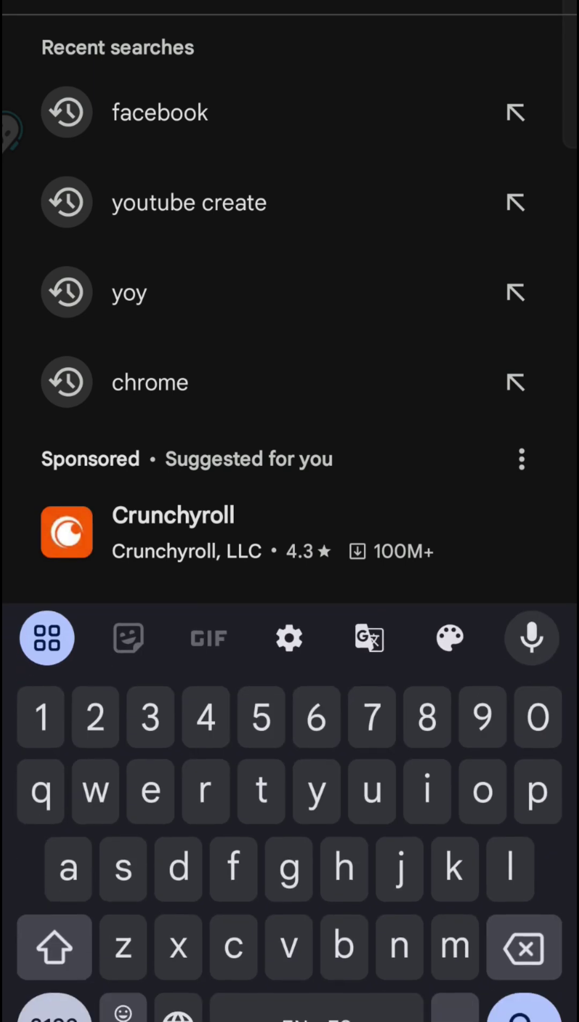
click(160, 111)
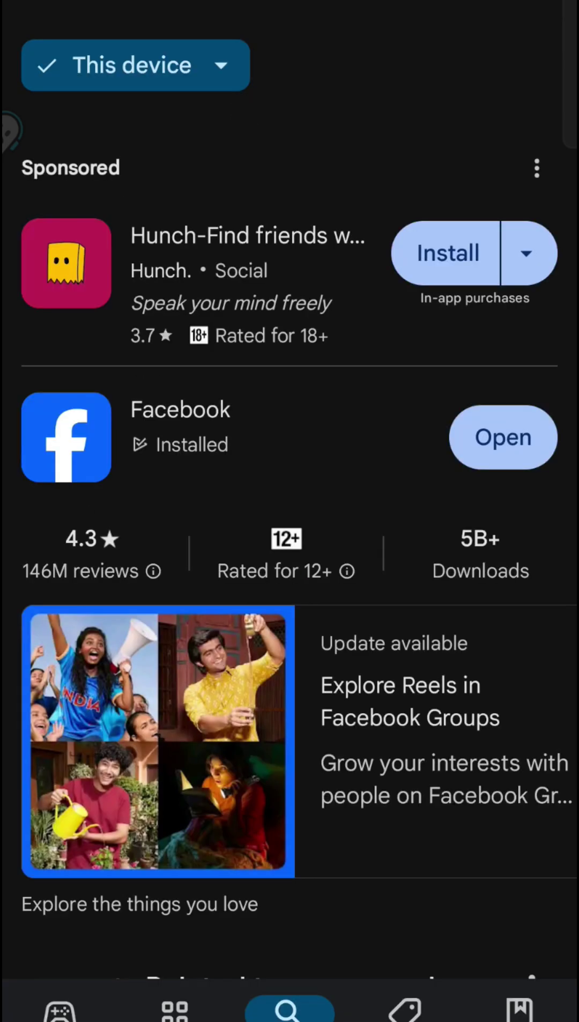
click(285, 433)
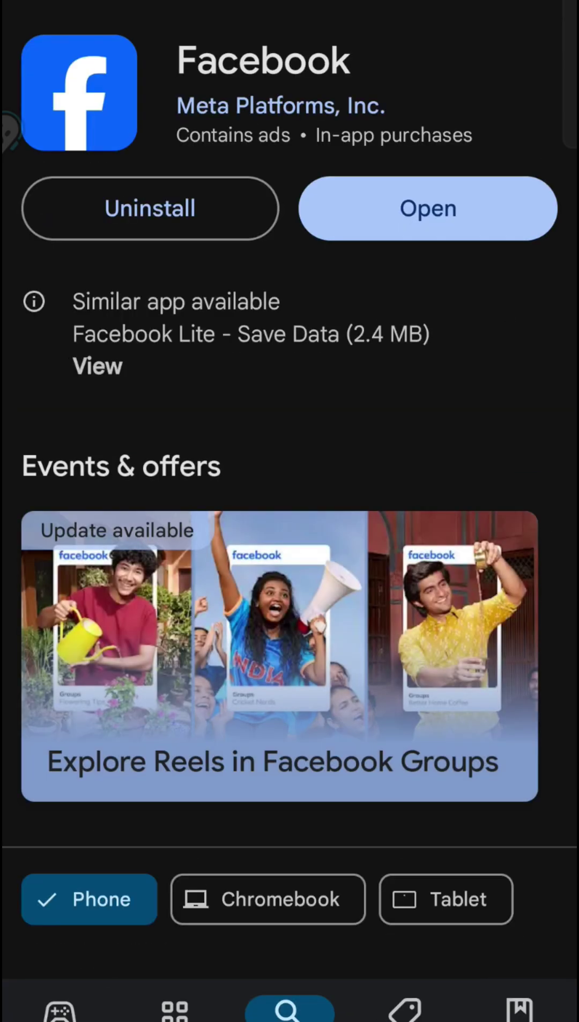
key(Home)
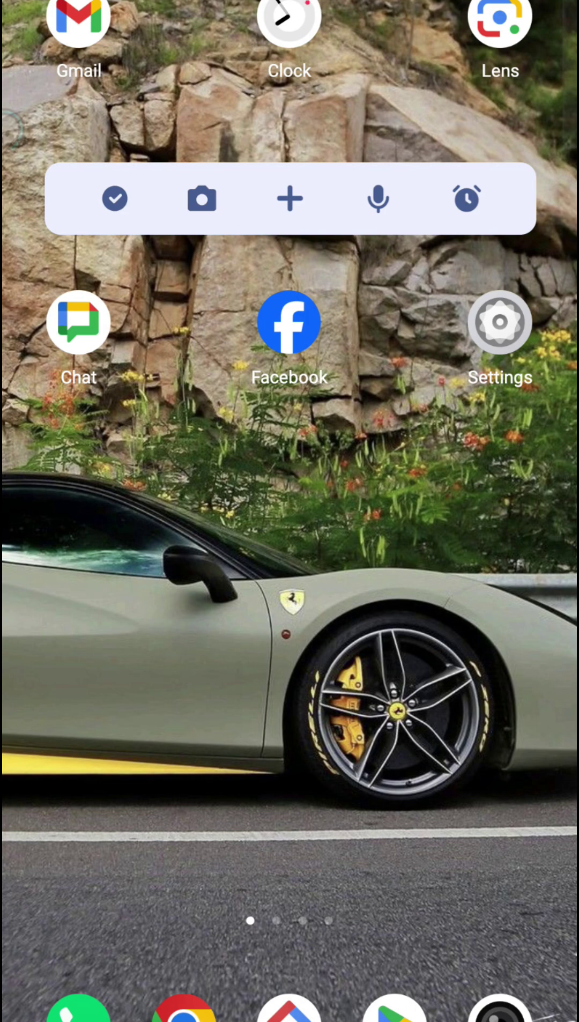
Check Facebook's Storage & cache details in App info for a cleared cache, then go home.
click(289, 323)
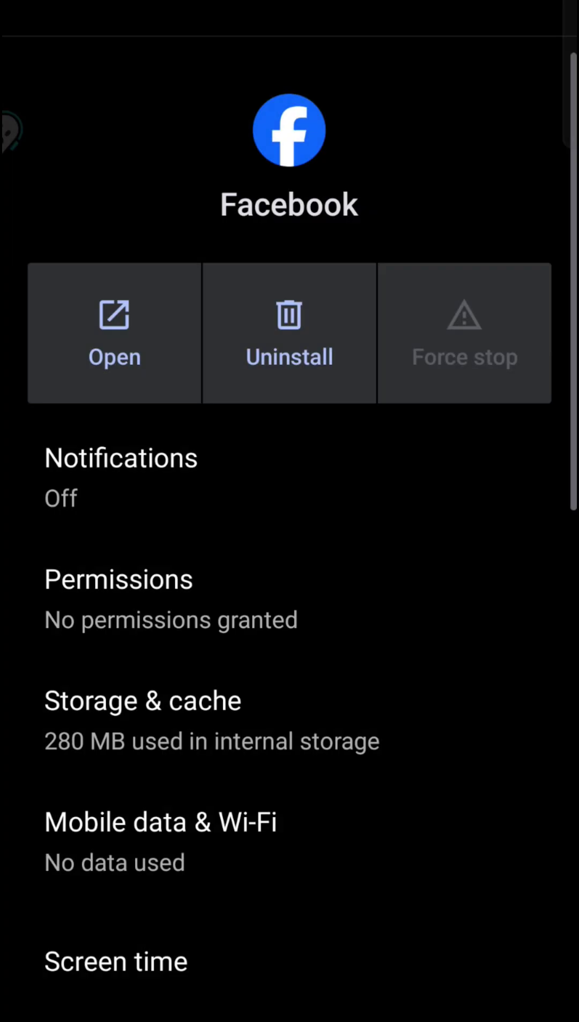
drag(8, 128, 48, 128)
click(289, 323)
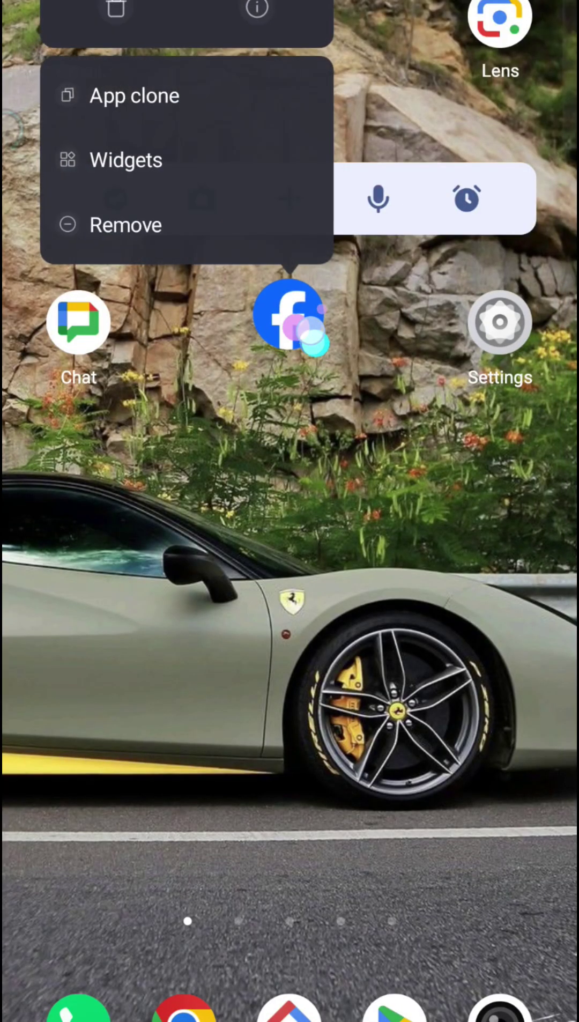
click(257, 10)
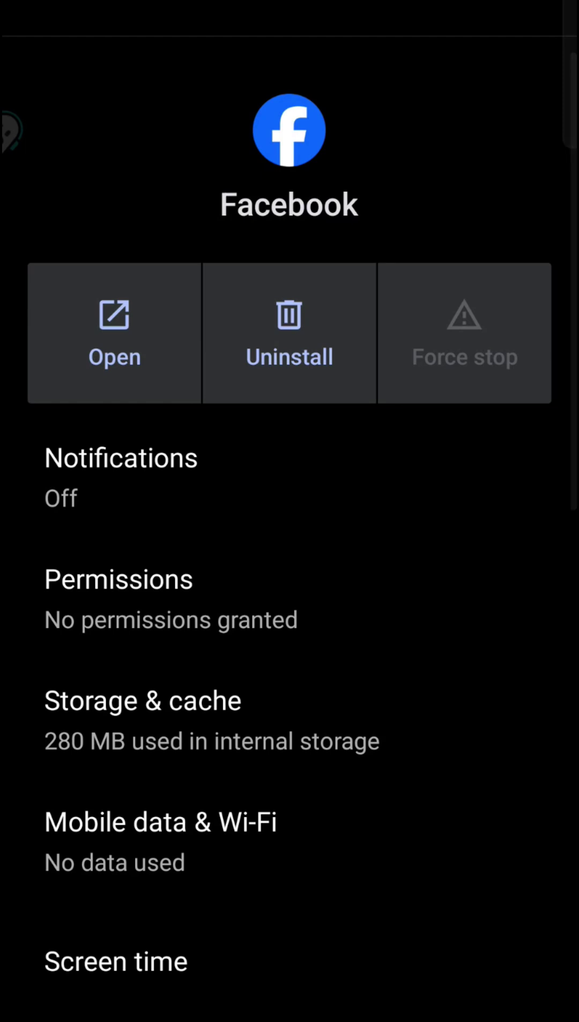
click(397, 723)
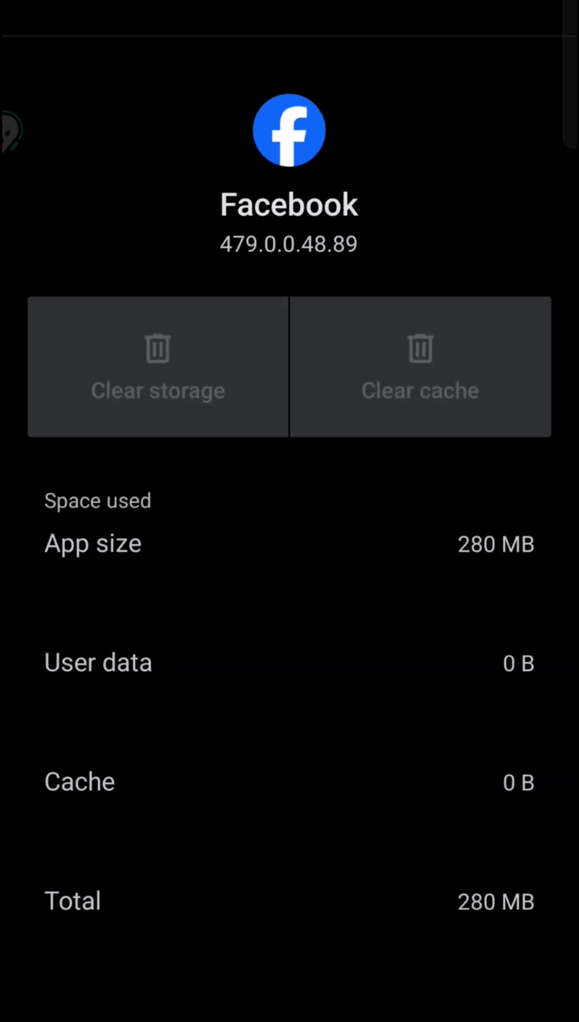
drag(443, 335, 425, 394)
drag(8, 128, 160, 128)
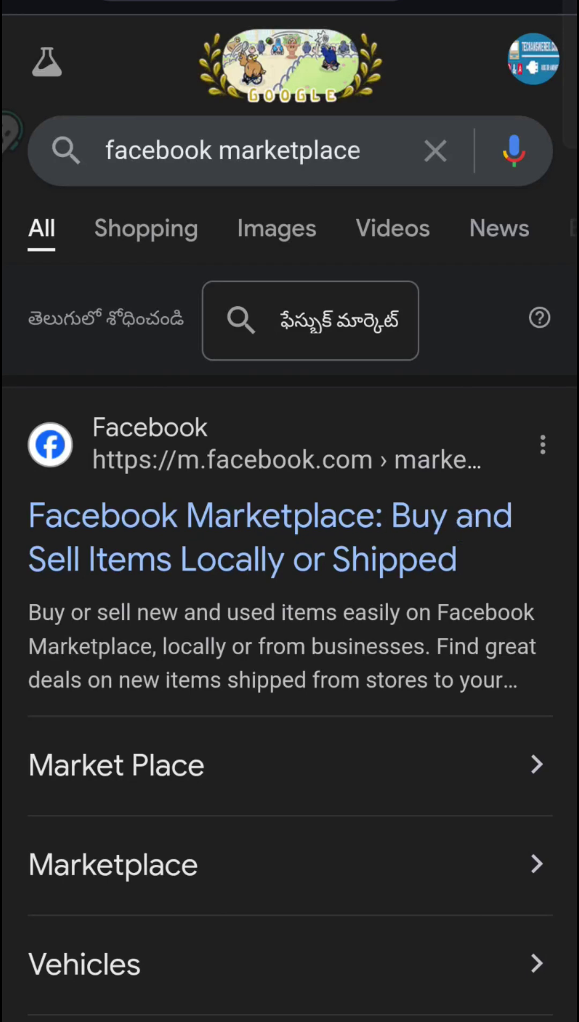
Leave the facebook marketplace results for the Google homepage from the address bar.
click(251, 7)
text(g)
key(Return)
scroll(290, 511, down, 5)
In Search settings, go to Other settings > Language and region and confirm United States as results region.
click(275, 981)
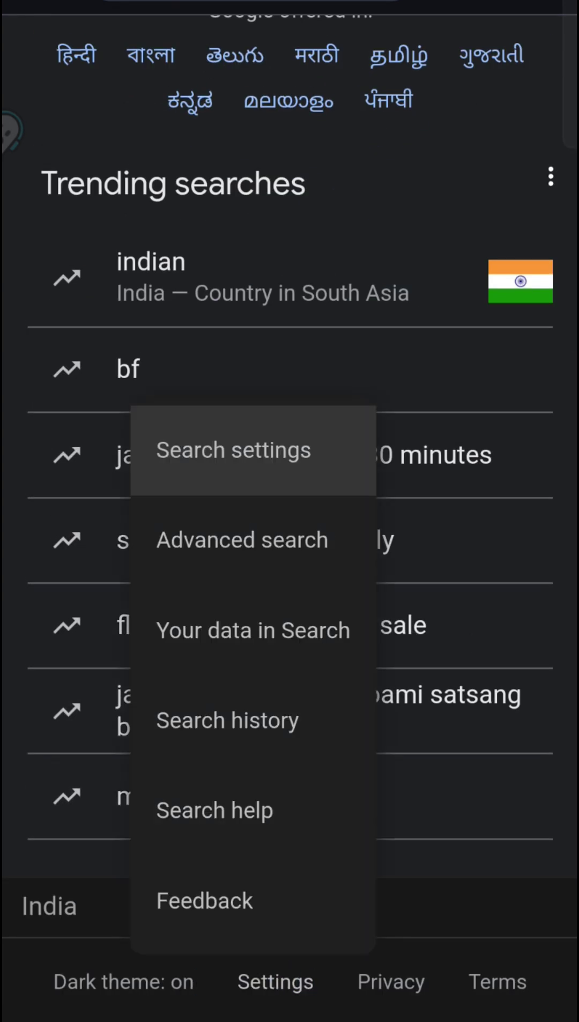
click(290, 443)
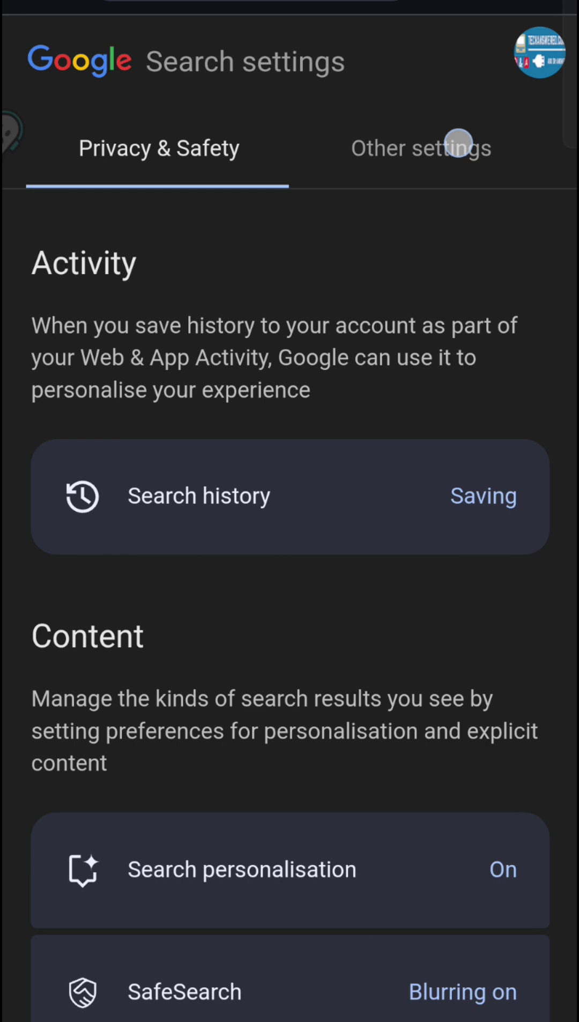
click(458, 144)
scroll(362, 817, down, 2)
scroll(361, 817, up, 2)
click(487, 454)
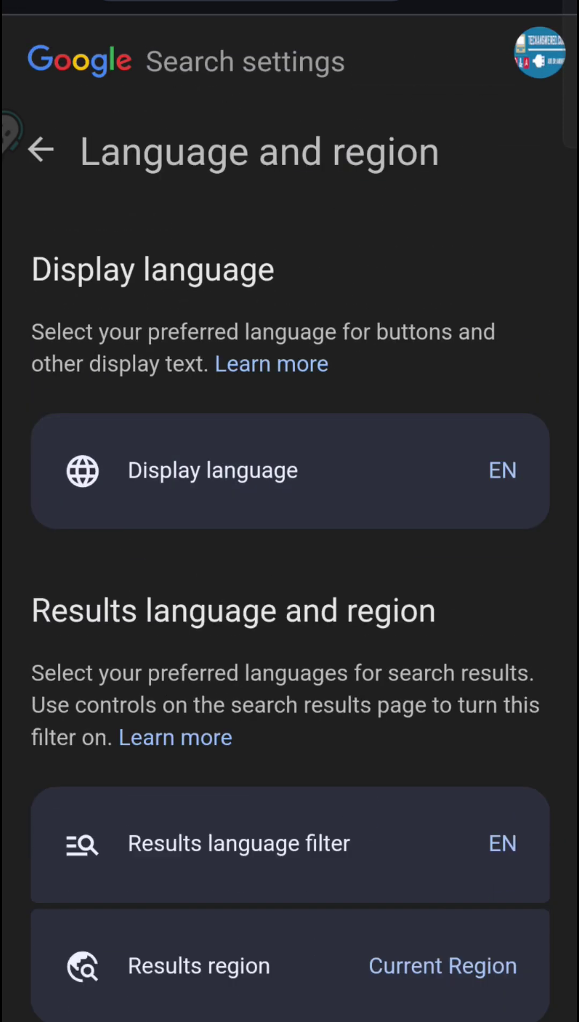
click(290, 965)
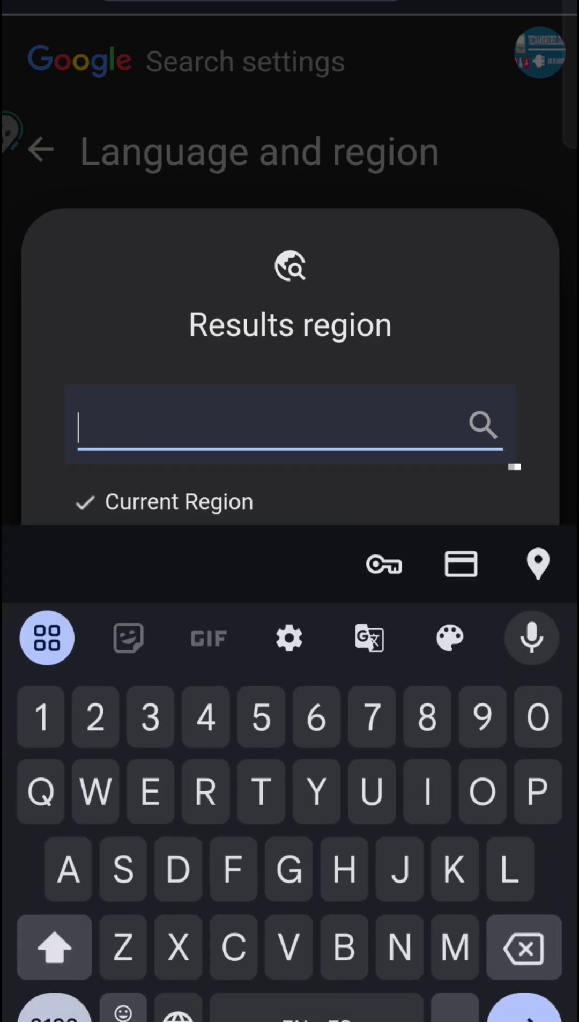
text(United)
click(146, 639)
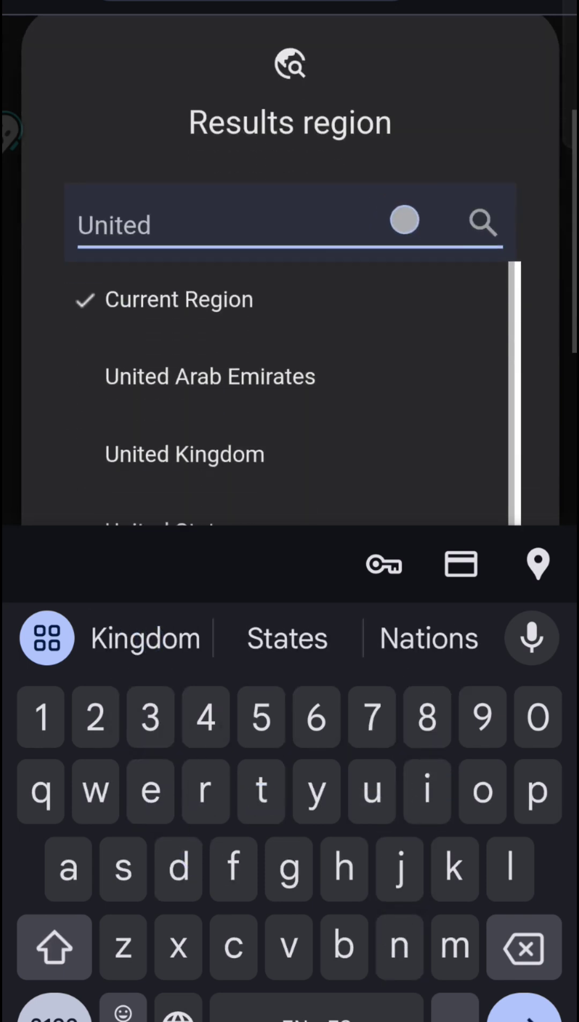
click(171, 340)
click(458, 810)
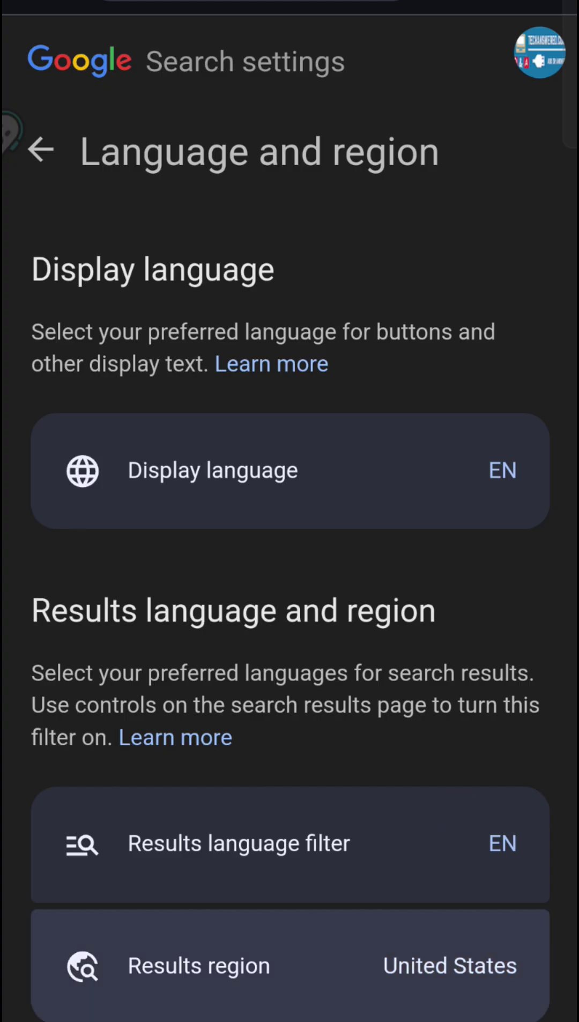
Reload the Google homepage and open its search box with the recent searches list.
click(290, 7)
text(g)
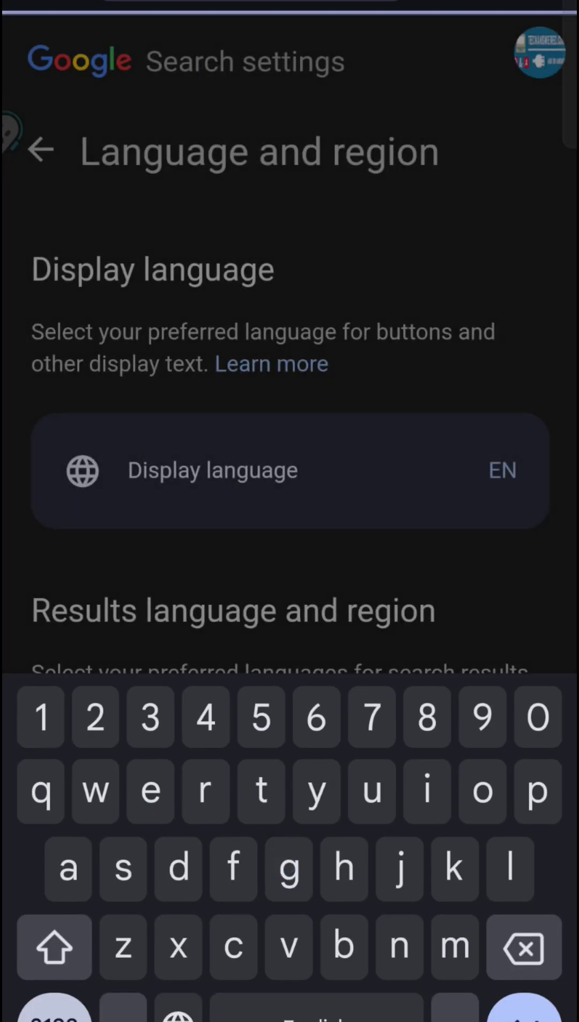
key(Return)
click(239, 415)
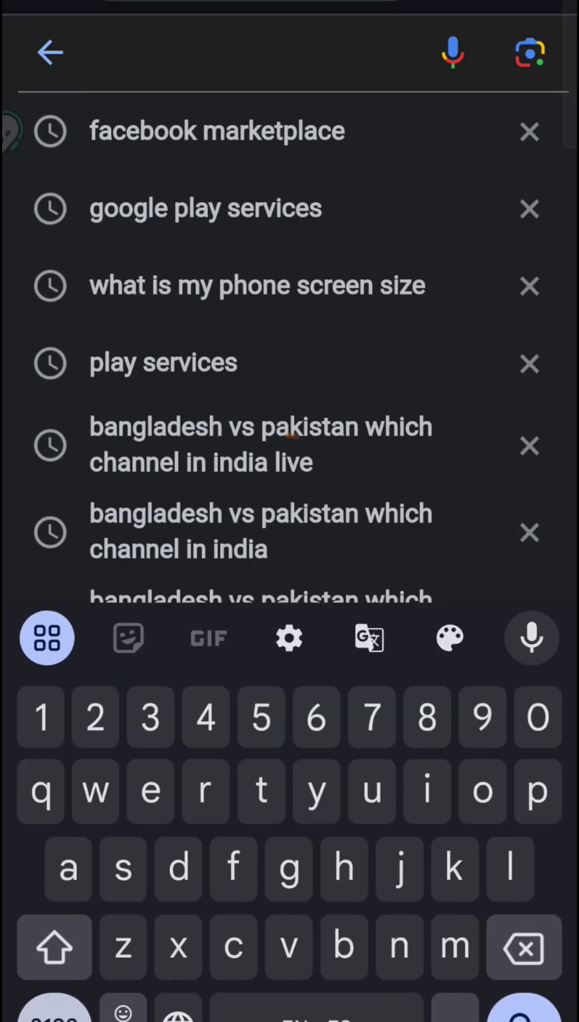